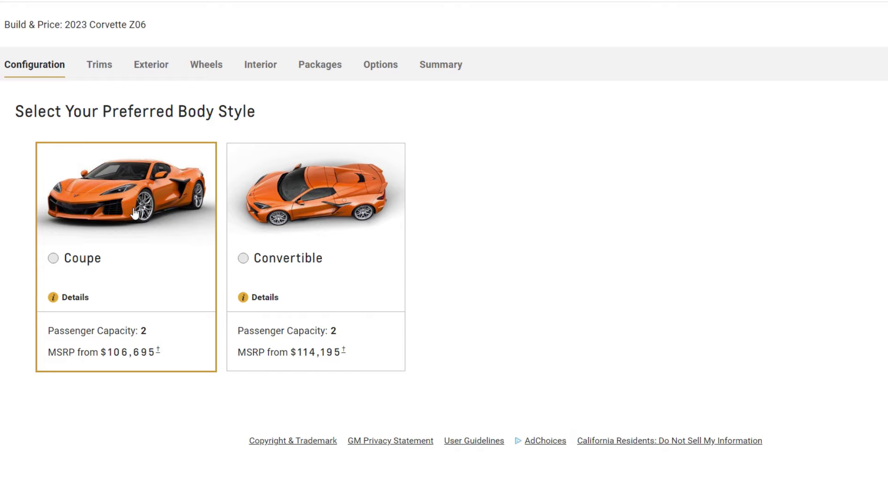
- Configure the 2023 Corvette Z06 as a Coupe with the 3LZ trim
{"action": "left_click", "coordinate": [134, 213]}
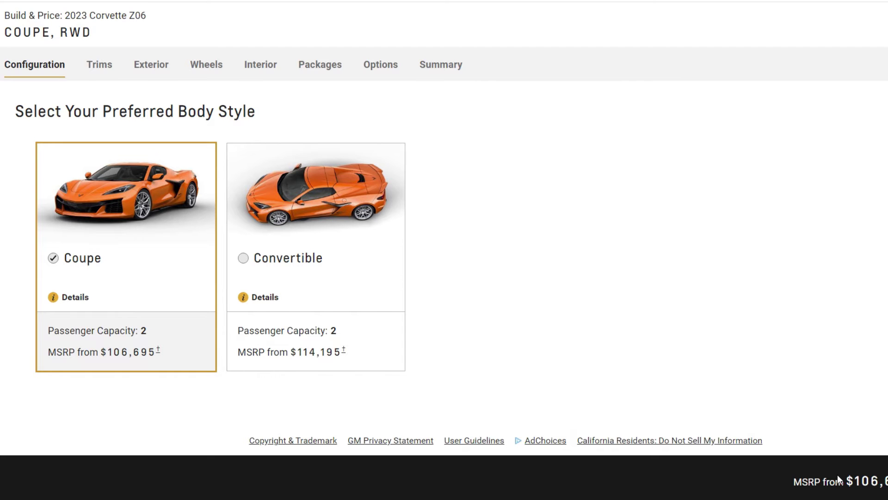
{"action": "left_click", "coordinate": [837, 474]}
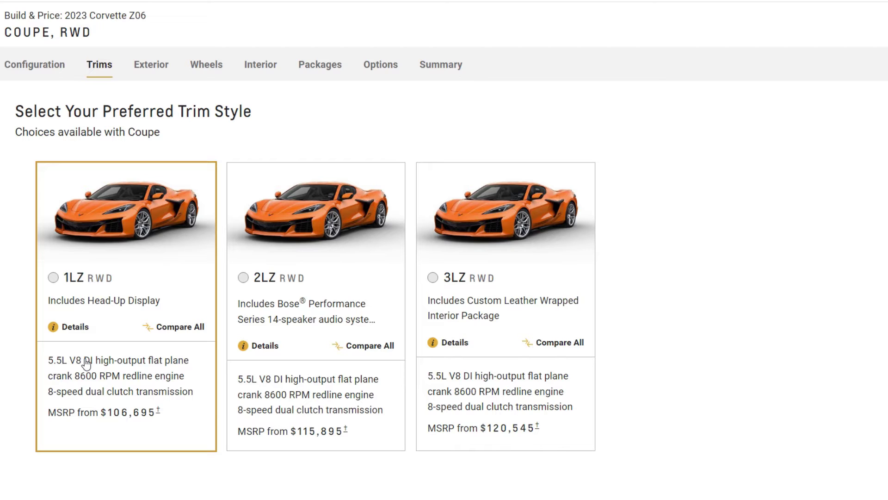
{"action": "left_click", "coordinate": [500, 315]}
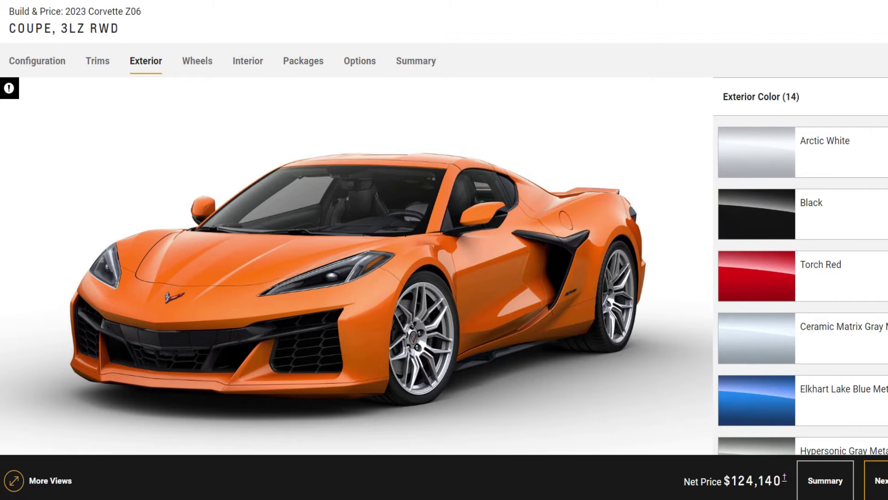
- Set the exterior color to White Pearl Metallic and look through the top stripes and graphics
{"action": "scroll", "coordinate": [802, 277], "scroll_direction": "down", "scroll_amount": 7}
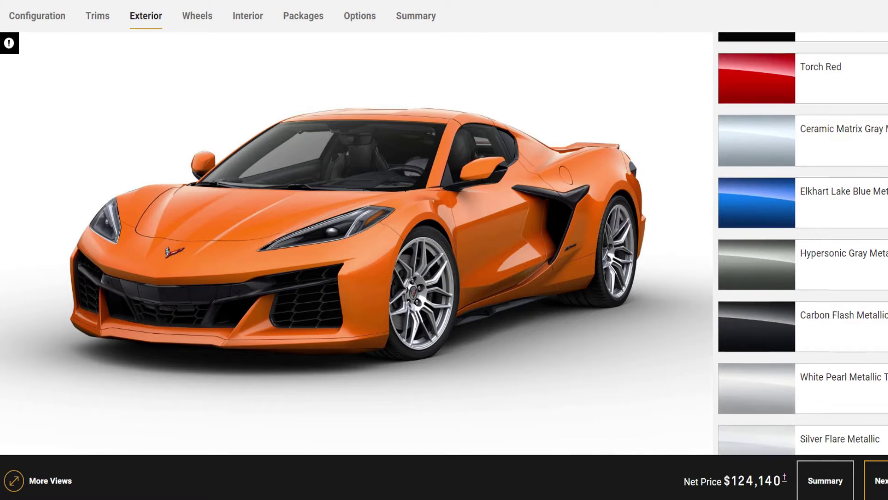
{"action": "scroll", "coordinate": [803, 213], "scroll_direction": "down", "scroll_amount": 1}
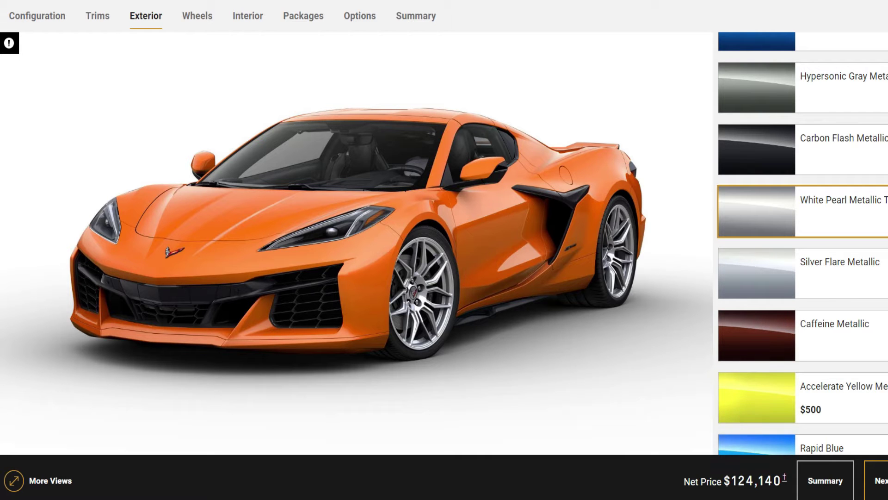
{"action": "left_click", "coordinate": [756, 211]}
{"action": "scroll", "coordinate": [444, 240], "scroll_direction": "down", "scroll_amount": 2}
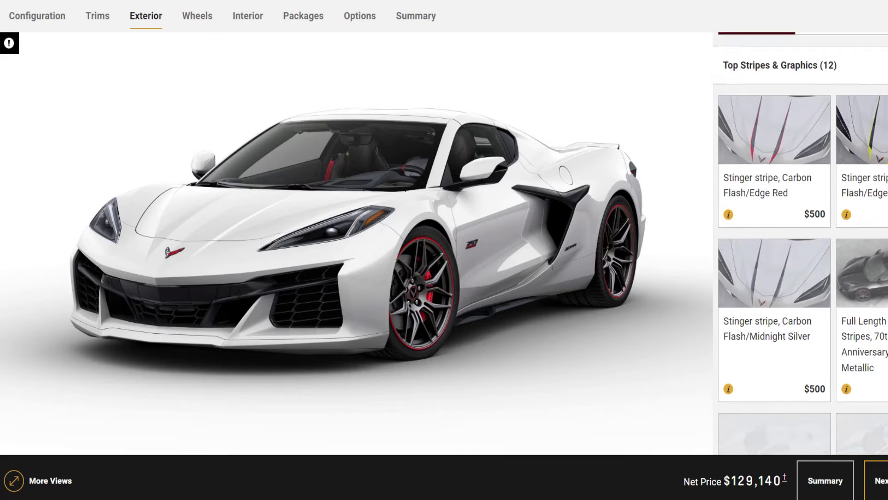
{"action": "scroll", "coordinate": [831, 245], "scroll_direction": "down", "scroll_amount": 1}
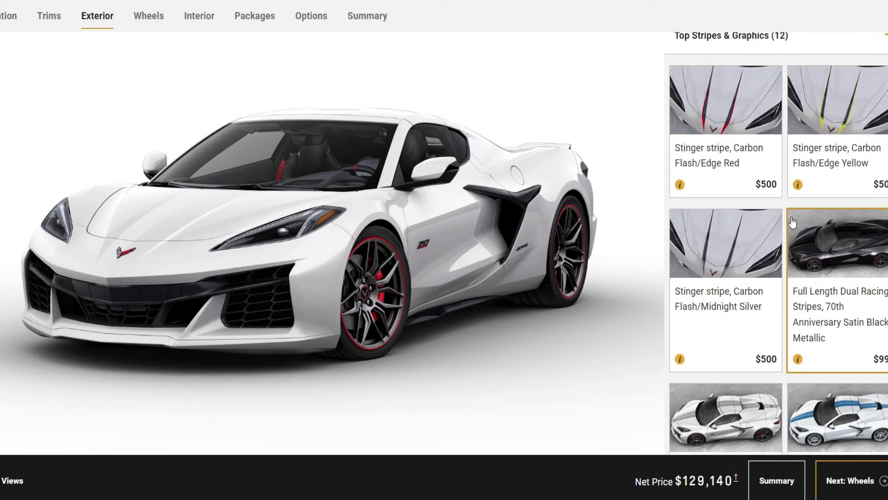
- Review the available wheels, brake calipers and center caps for the car
{"action": "left_click", "coordinate": [850, 480]}
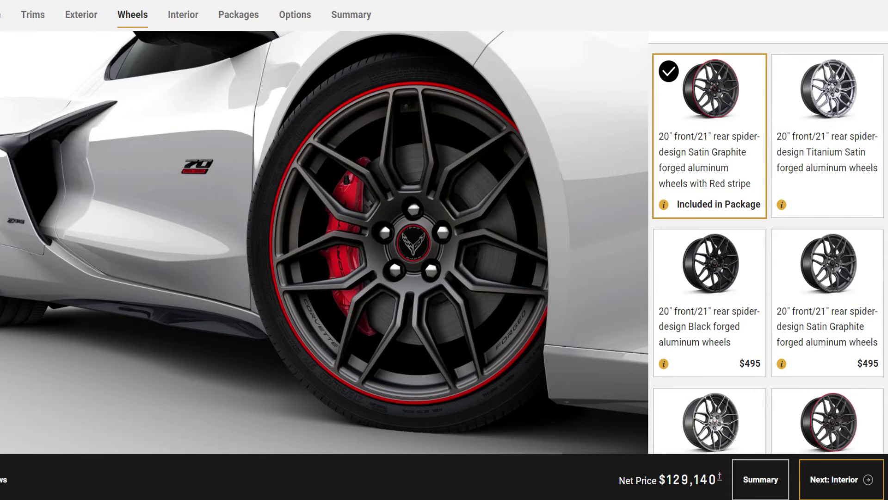
{"action": "scroll", "coordinate": [767, 243], "scroll_direction": "down", "scroll_amount": 1}
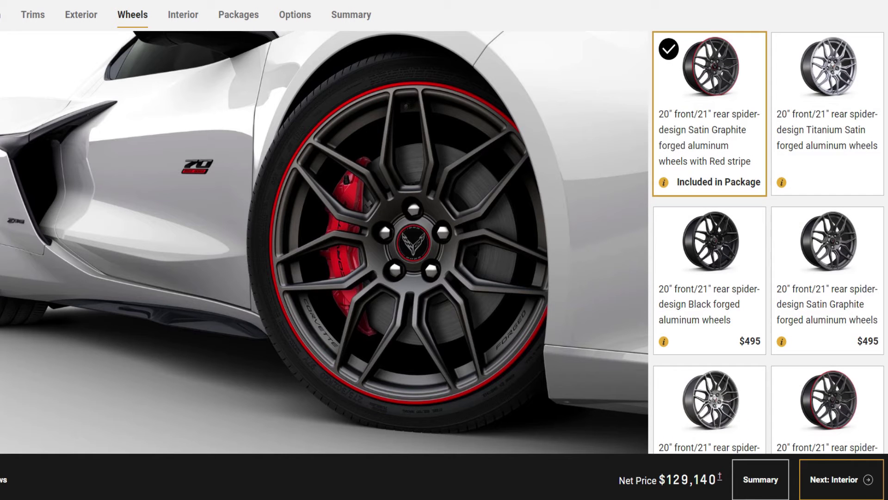
{"action": "scroll", "coordinate": [768, 242], "scroll_direction": "down", "scroll_amount": 2}
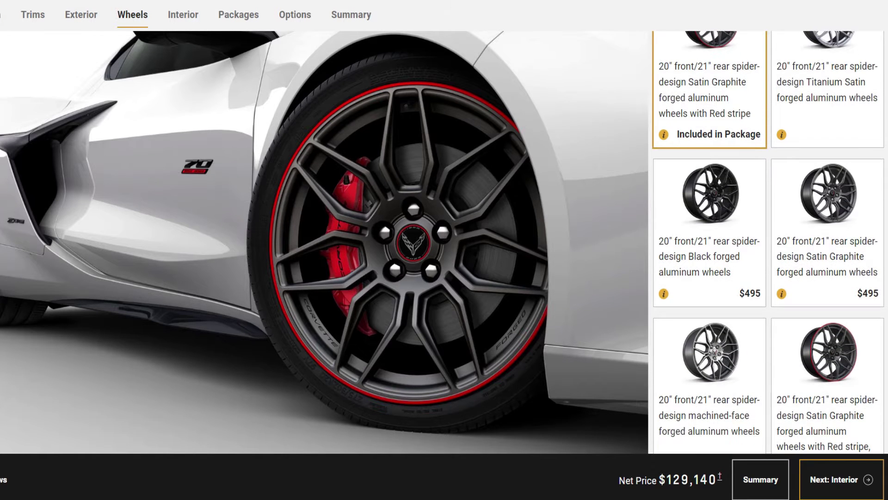
{"action": "scroll", "coordinate": [768, 242], "scroll_direction": "down", "scroll_amount": 2}
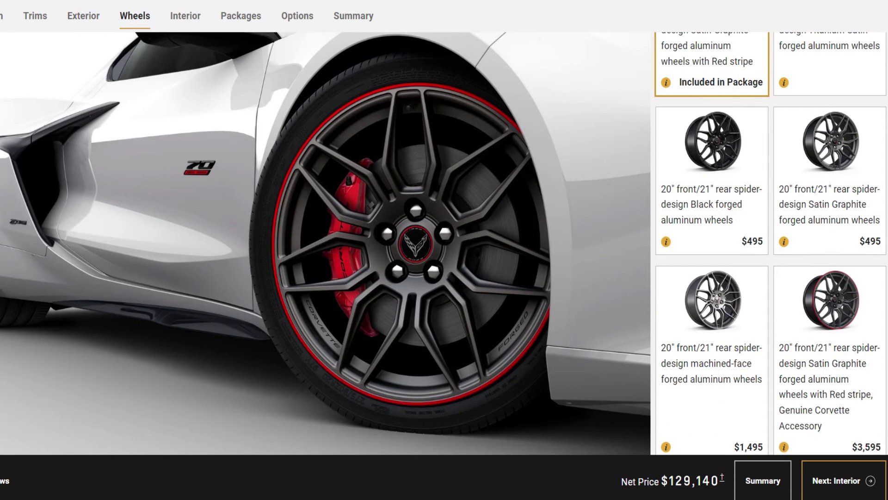
{"action": "scroll", "coordinate": [770, 244], "scroll_direction": "up", "scroll_amount": 5}
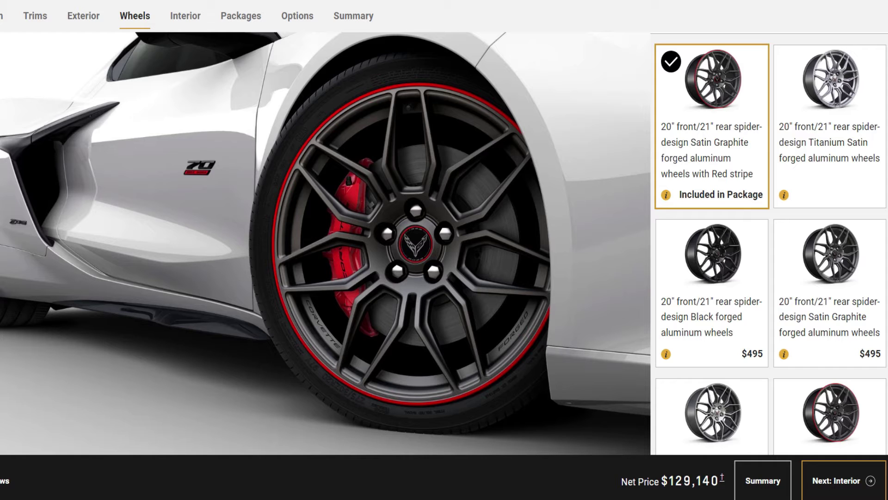
{"action": "scroll", "coordinate": [768, 232], "scroll_direction": "down", "scroll_amount": 10}
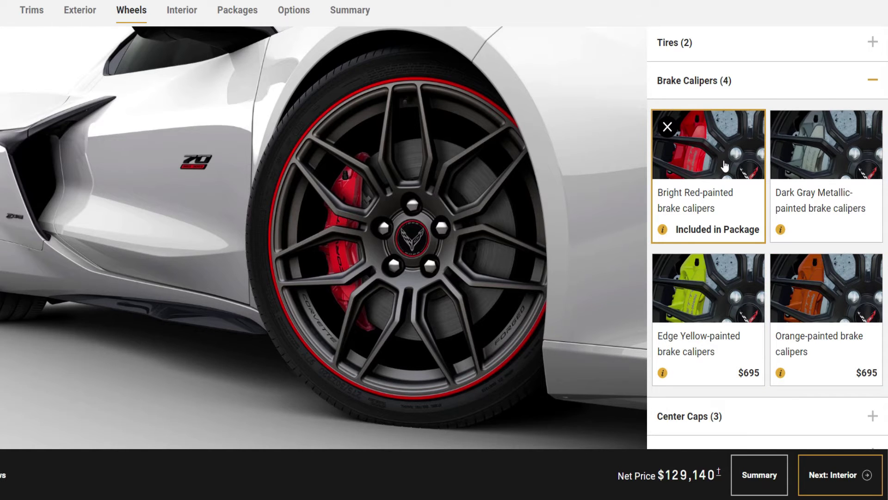
{"action": "scroll", "coordinate": [724, 166], "scroll_direction": "down", "scroll_amount": 8}
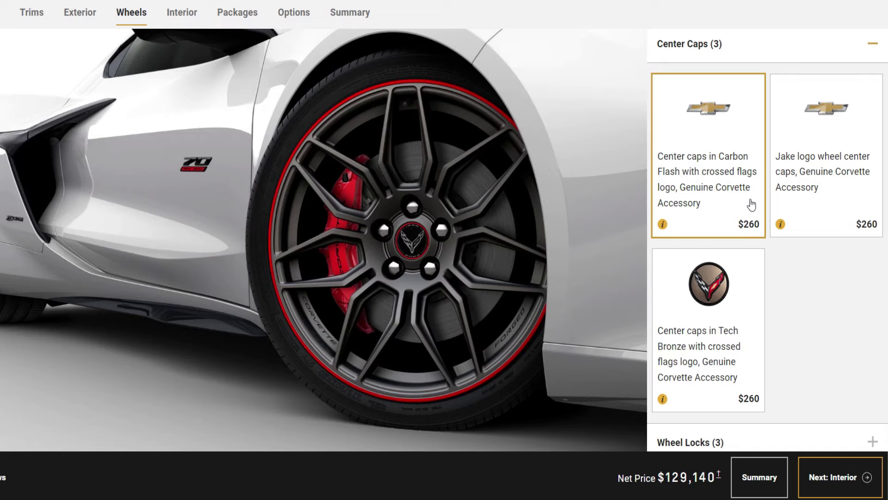
{"action": "left_click", "coordinate": [823, 222]}
- Review the interior colors, seat types, seat belt colors and steering wheel choices
{"action": "left_click", "coordinate": [844, 477]}
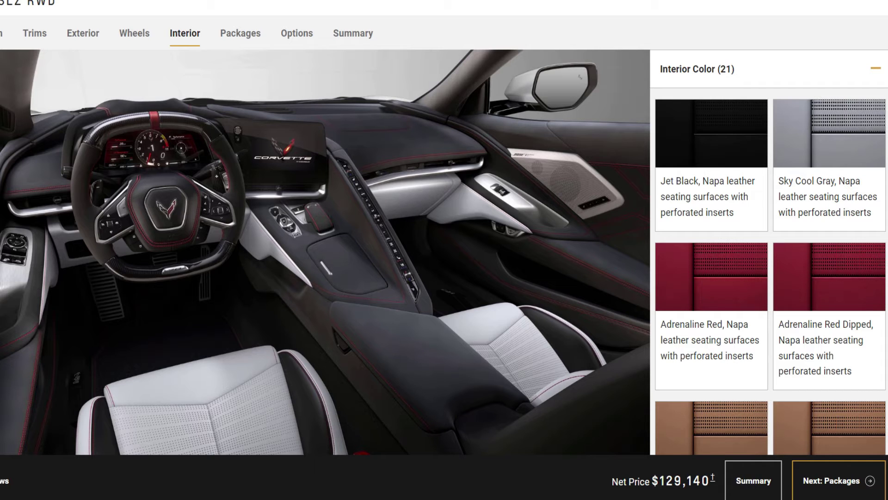
{"action": "scroll", "coordinate": [770, 277], "scroll_direction": "down", "scroll_amount": 15}
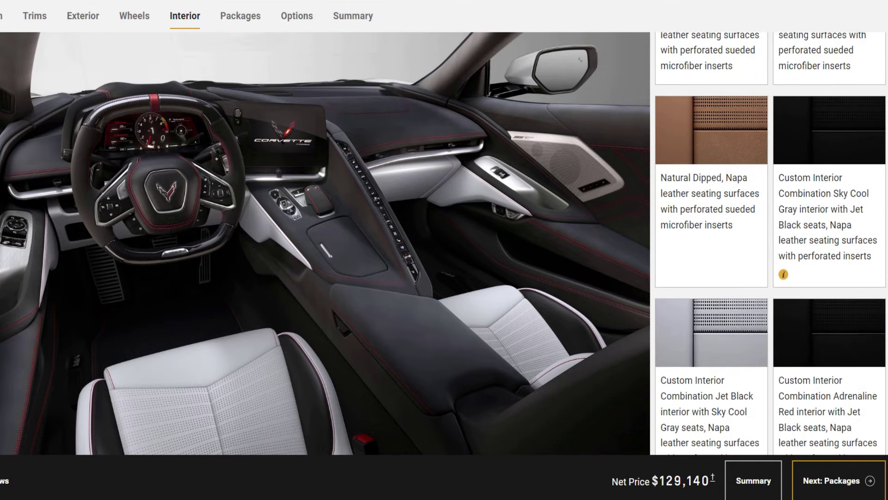
{"action": "scroll", "coordinate": [770, 243], "scroll_direction": "down", "scroll_amount": 3}
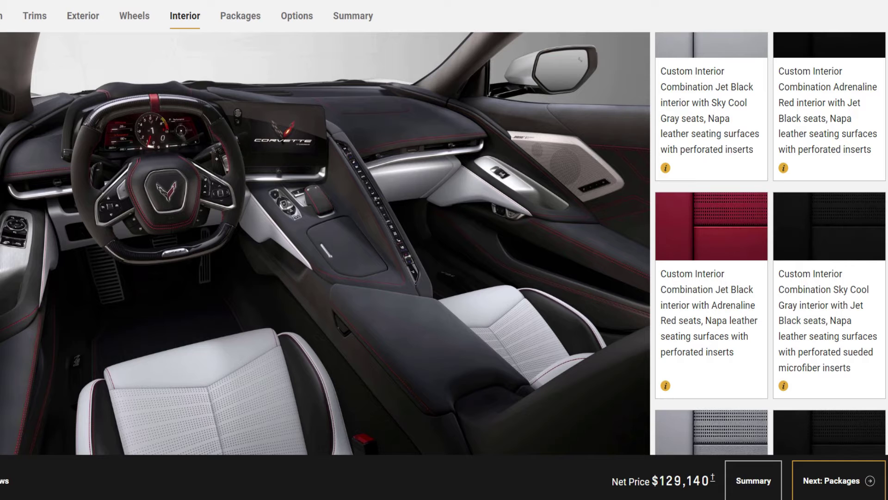
{"action": "scroll", "coordinate": [798, 246], "scroll_direction": "down", "scroll_amount": 20}
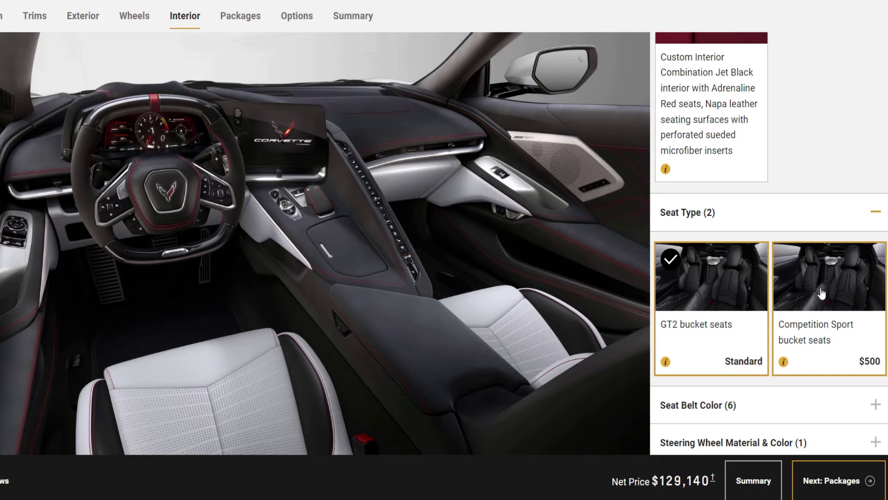
{"action": "left_click", "coordinate": [759, 277]}
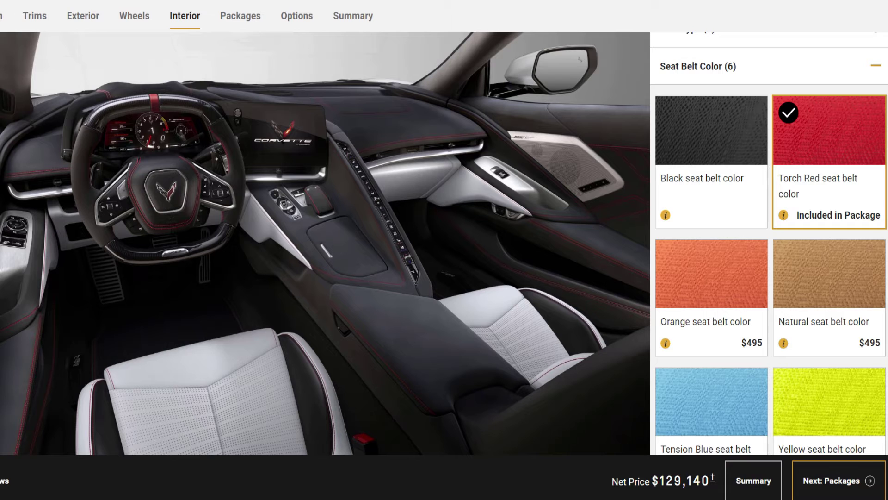
{"action": "scroll", "coordinate": [768, 244], "scroll_direction": "down", "scroll_amount": 3}
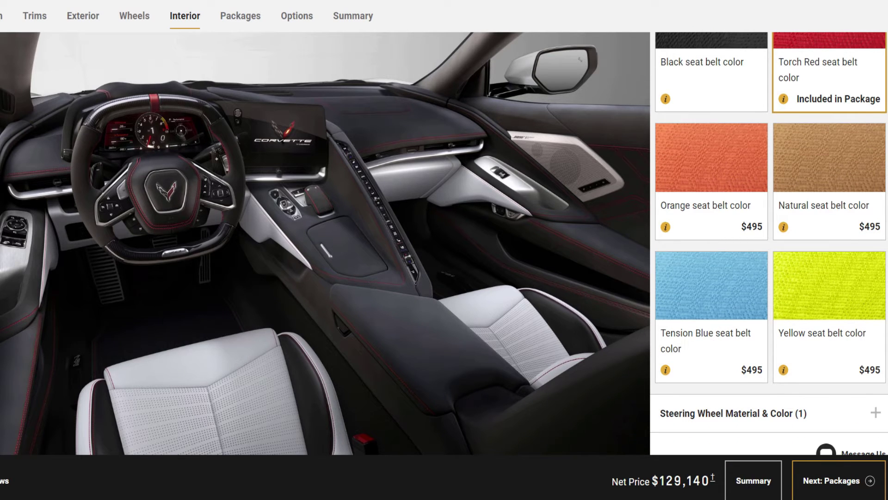
{"action": "left_click", "coordinate": [833, 413]}
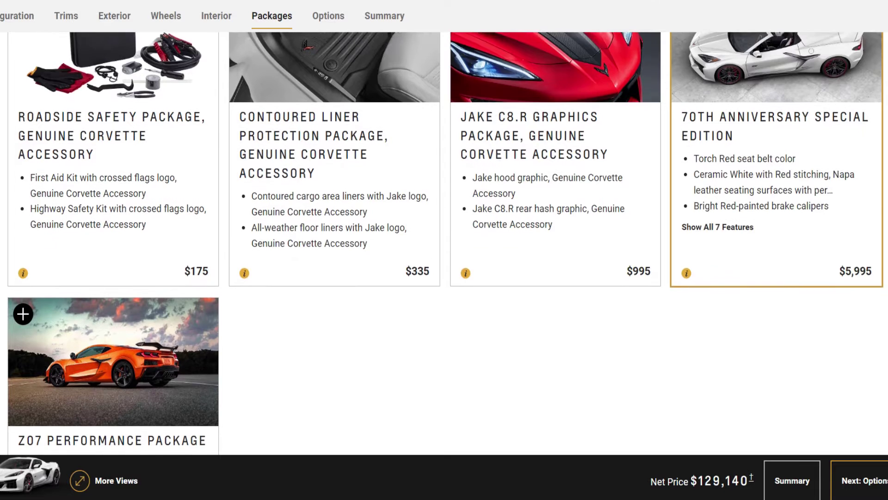
- Add the Z07 Performance Package with Carbon Flash-painted carbon fiber ground effects, accept the related changes and continue to the options
{"action": "scroll", "coordinate": [444, 241], "scroll_direction": "down", "scroll_amount": 1}
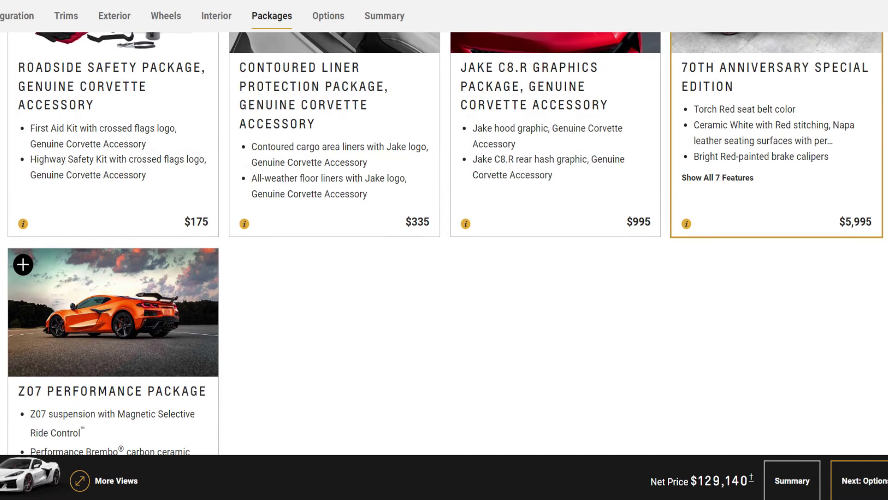
{"action": "scroll", "coordinate": [271, 211], "scroll_direction": "up", "scroll_amount": 2}
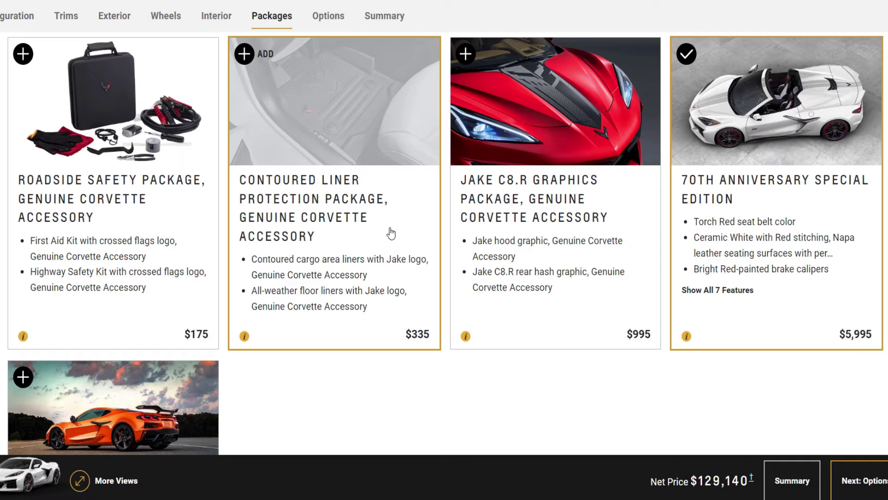
{"action": "scroll", "coordinate": [377, 219], "scroll_direction": "down", "scroll_amount": 3}
{"action": "scroll", "coordinate": [505, 254], "scroll_direction": "down", "scroll_amount": 1}
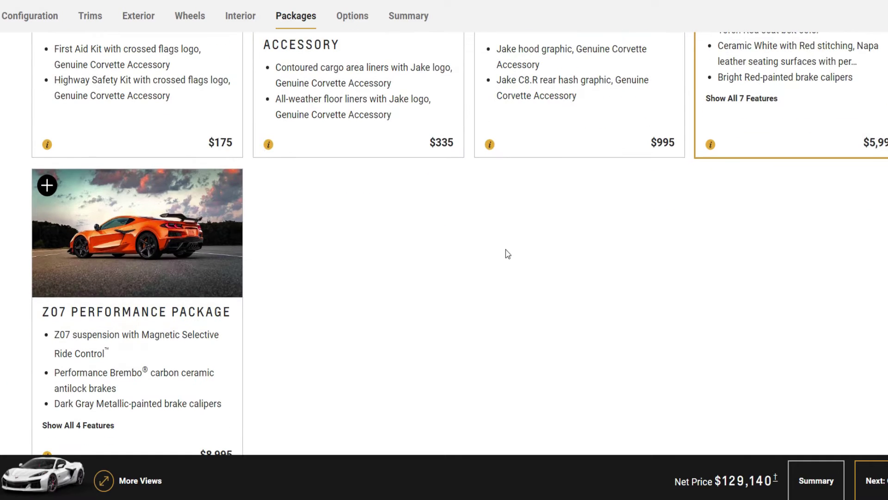
{"action": "left_click", "coordinate": [67, 213]}
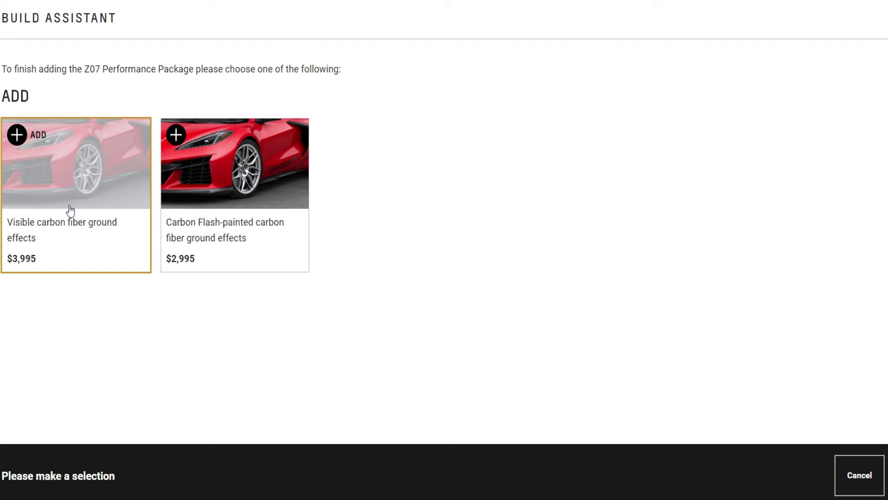
{"action": "left_click", "coordinate": [221, 187]}
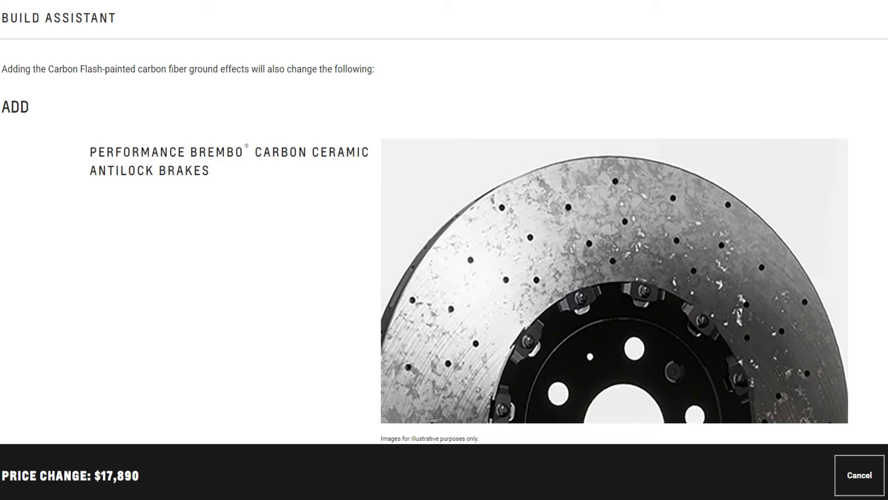
{"action": "left_click", "coordinate": [878, 483]}
{"action": "left_click", "coordinate": [878, 483]}
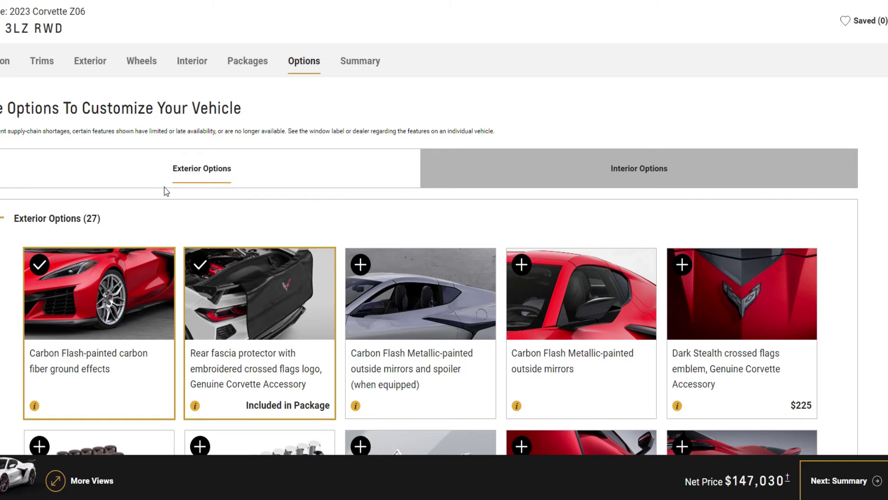
- Switch briefly to the interior options, return to the exterior options and highlight the supply-chain availability notice
{"action": "left_click", "coordinate": [509, 176]}
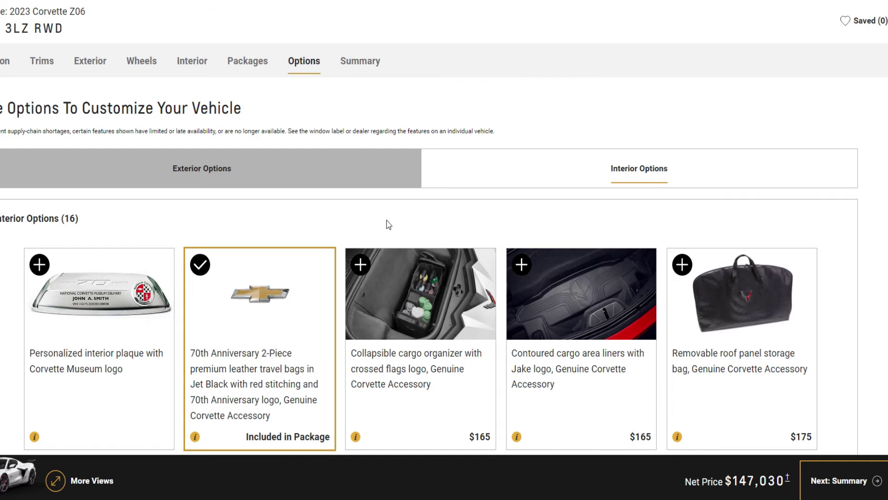
{"action": "left_click", "coordinate": [277, 177]}
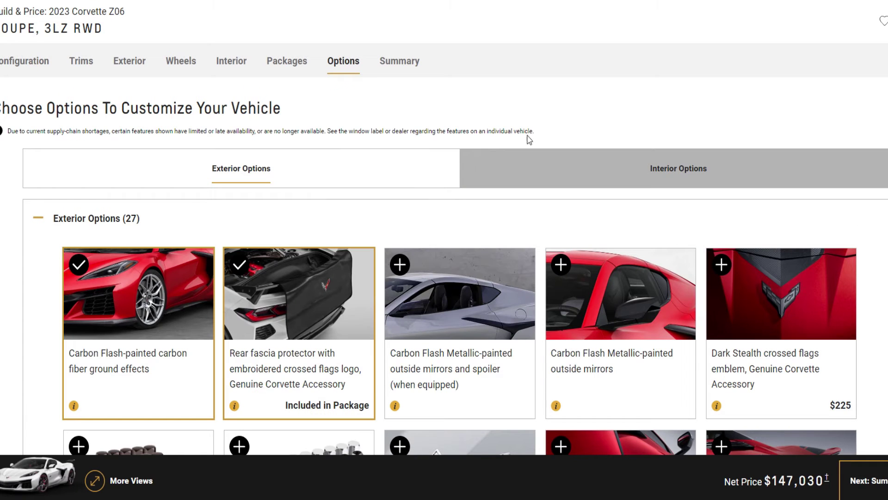
{"action": "left_click_drag", "start_coordinate": [518, 134], "coordinate": [0, 132]}
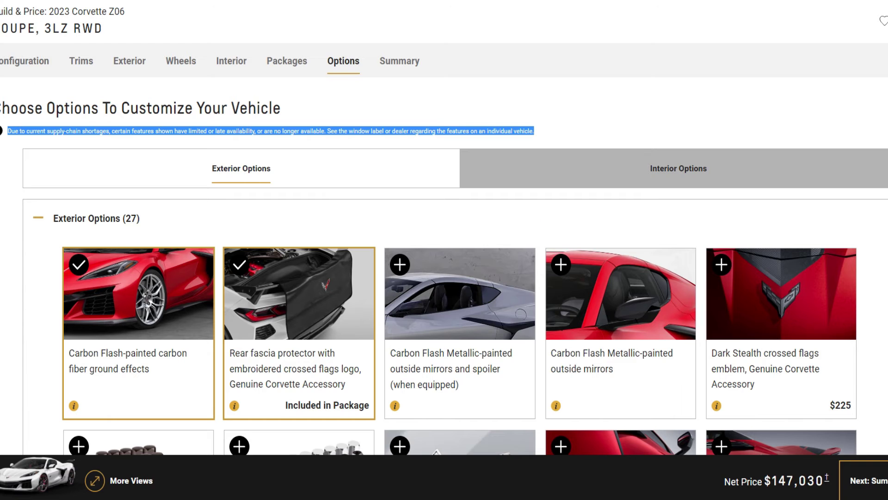
- Examine the exterior options, including lug nuts, badges, car covers, Jake graphics, roof panels and carbon fiber parts
{"action": "scroll", "coordinate": [444, 250], "scroll_direction": "down", "scroll_amount": 3}
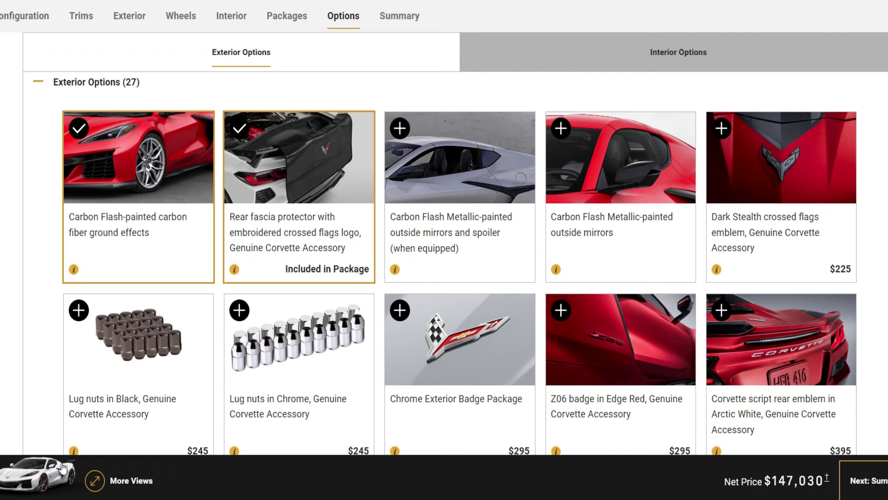
{"action": "scroll", "coordinate": [497, 238], "scroll_direction": "down", "scroll_amount": 3}
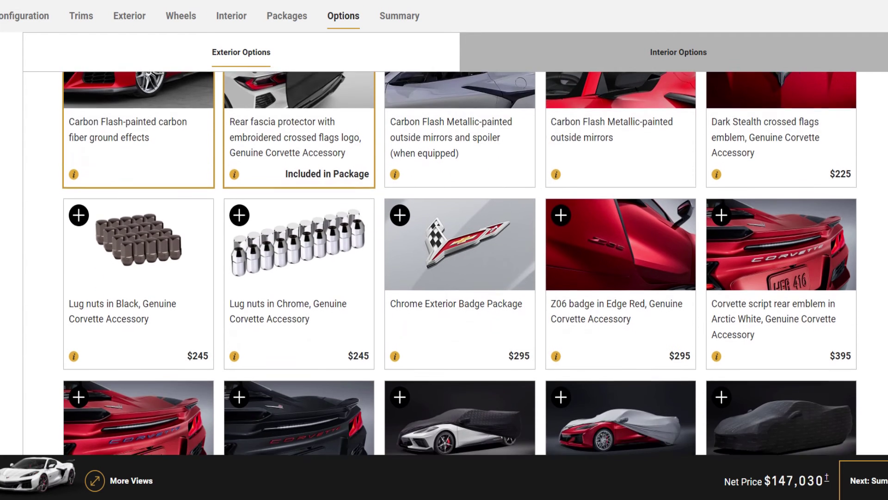
{"action": "scroll", "coordinate": [445, 266], "scroll_direction": "down", "scroll_amount": 3}
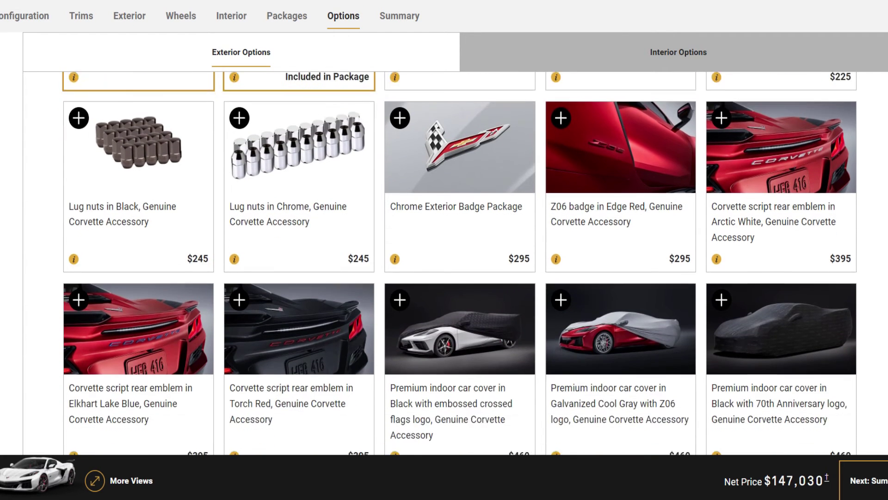
{"action": "scroll", "coordinate": [444, 266], "scroll_direction": "down", "scroll_amount": 5}
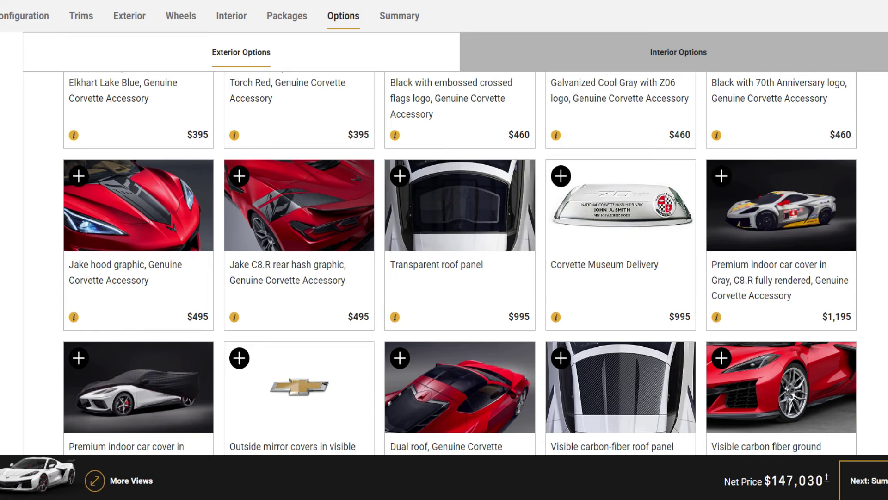
{"action": "scroll", "coordinate": [454, 314], "scroll_direction": "down", "scroll_amount": 2}
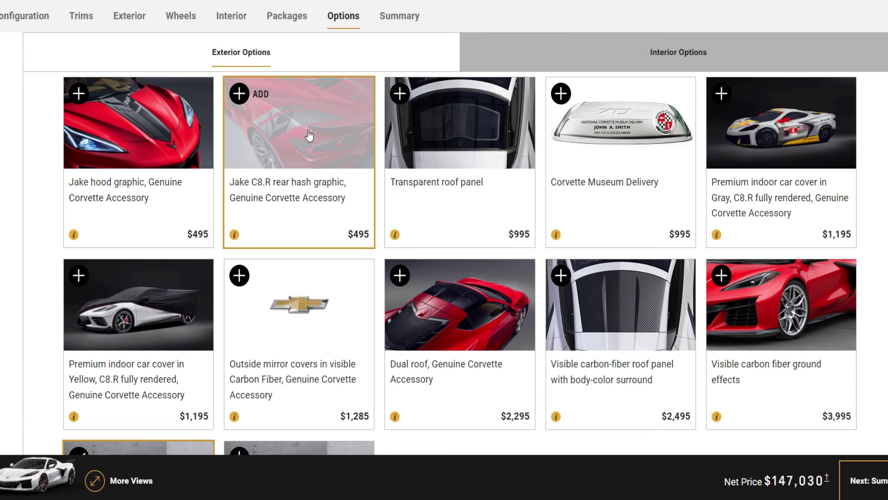
{"action": "scroll", "coordinate": [308, 171], "scroll_direction": "up", "scroll_amount": 1}
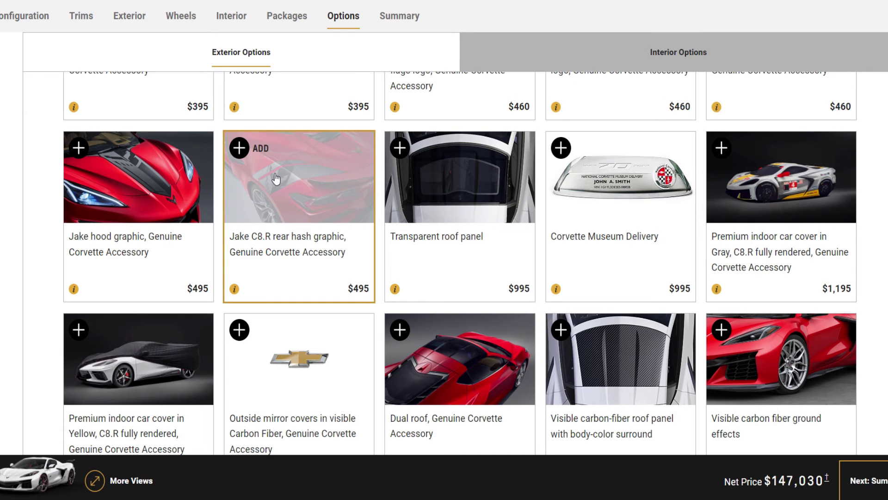
{"action": "scroll", "coordinate": [317, 175], "scroll_direction": "up", "scroll_amount": 10}
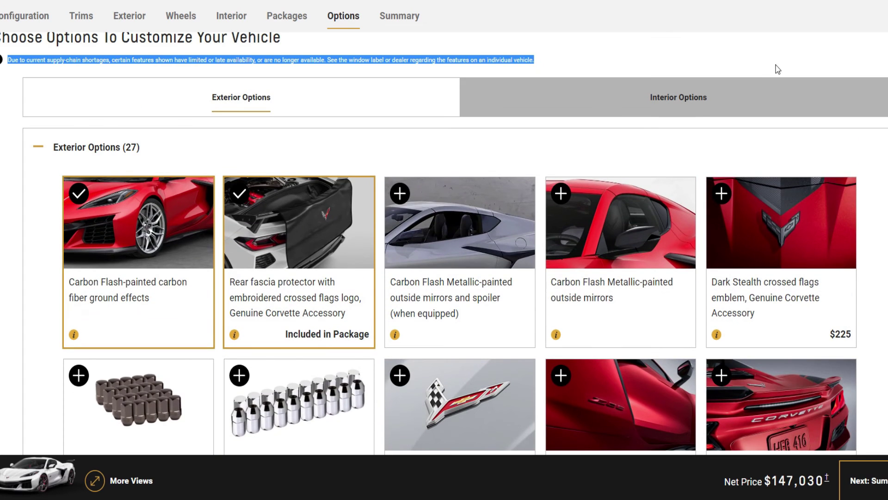
- Examine the interior options and read the details of the Carbon Fiber Interior Package Level 2 without adding it
{"action": "left_click", "coordinate": [695, 104]}
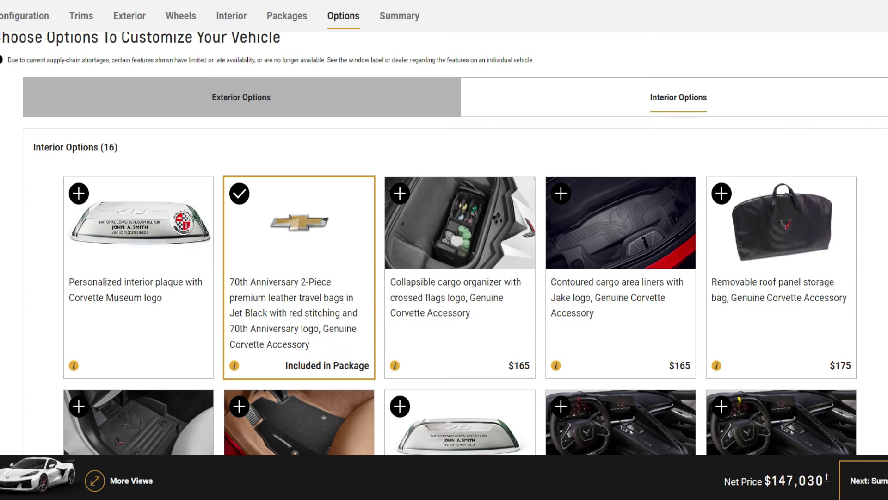
{"action": "scroll", "coordinate": [444, 231], "scroll_direction": "down", "scroll_amount": 3}
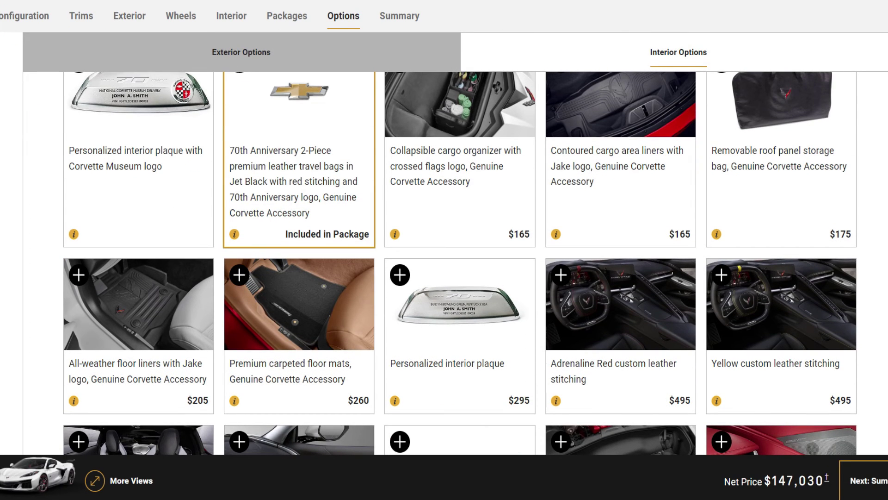
{"action": "scroll", "coordinate": [460, 263], "scroll_direction": "down", "scroll_amount": 3}
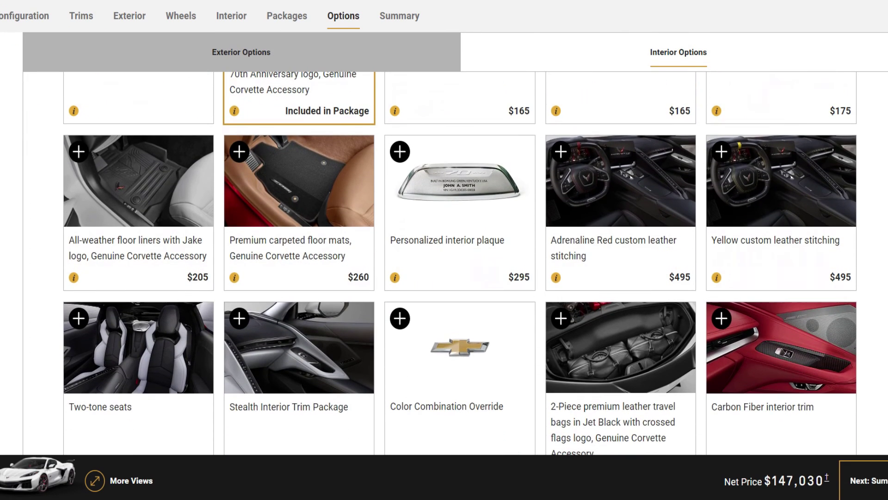
{"action": "scroll", "coordinate": [459, 177], "scroll_direction": "down", "scroll_amount": 3}
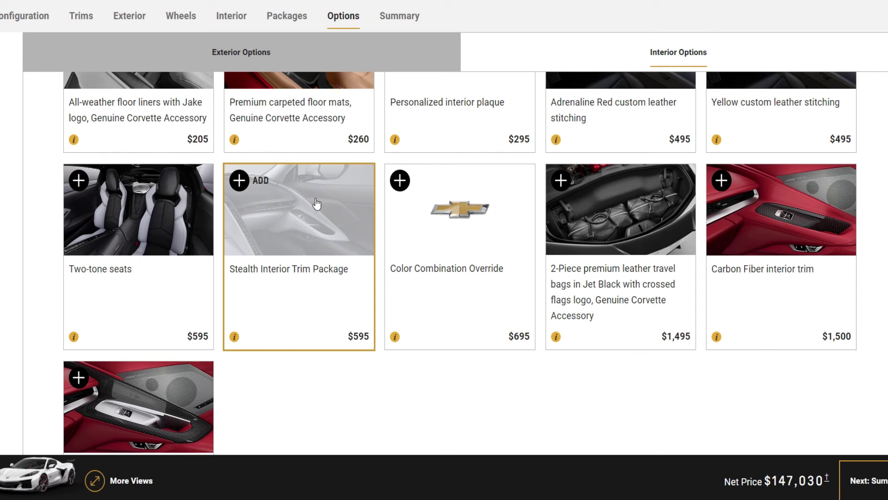
{"action": "scroll", "coordinate": [275, 238], "scroll_direction": "down", "scroll_amount": 3}
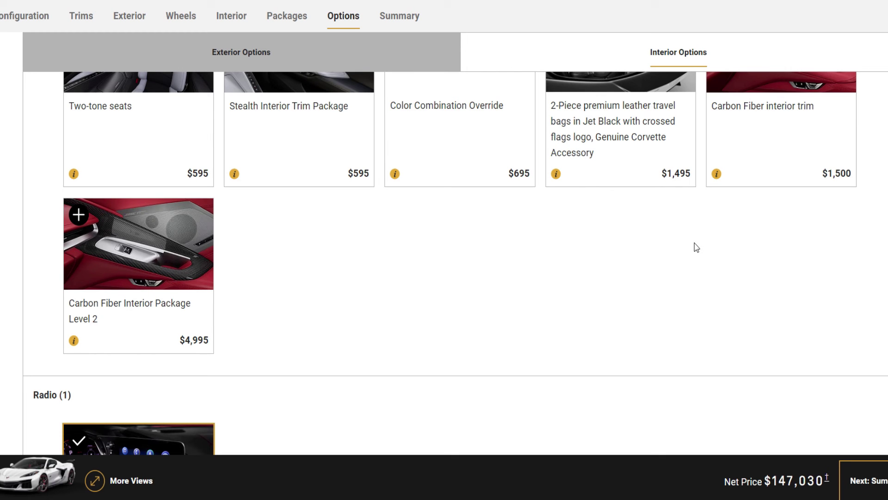
{"action": "left_click", "coordinate": [74, 341]}
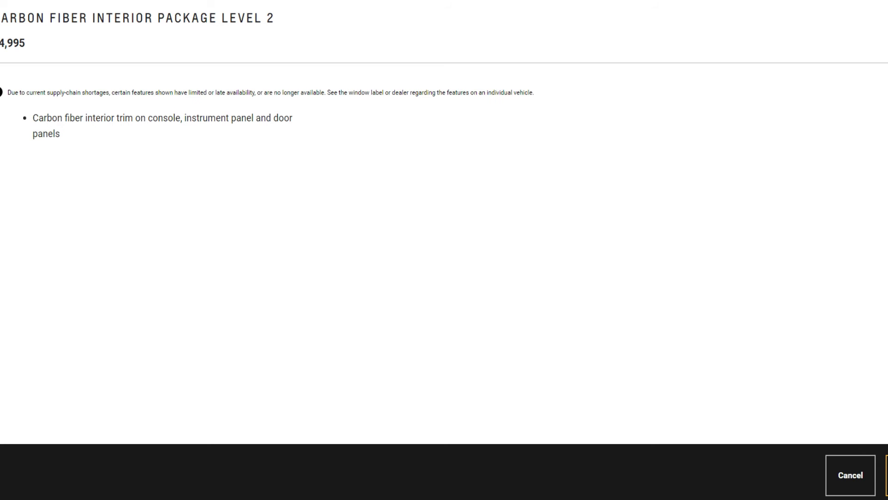
{"action": "key", "text": "Escape"}
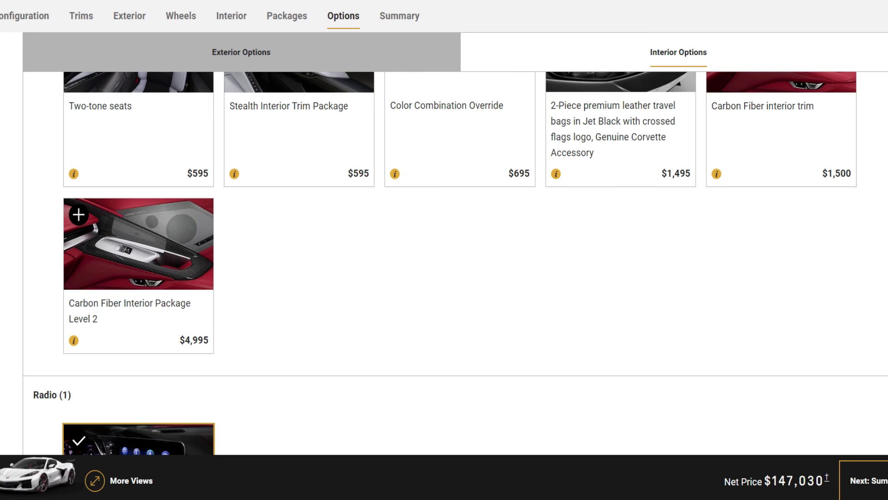
- Go to the build summary and look over the image of the configured car
{"action": "scroll", "coordinate": [456, 263], "scroll_direction": "up", "scroll_amount": 1}
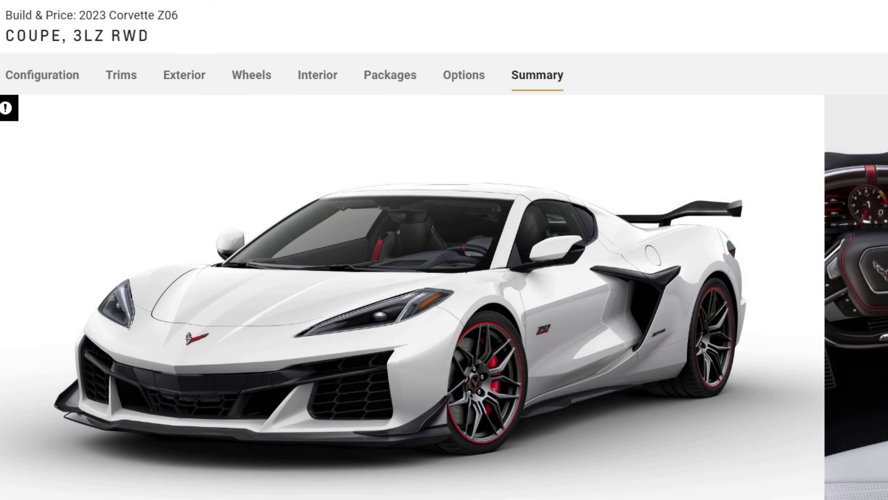
{"action": "scroll", "coordinate": [444, 249], "scroll_direction": "down", "scroll_amount": 1}
{"action": "scroll", "coordinate": [444, 250], "scroll_direction": "down", "scroll_amount": 1}
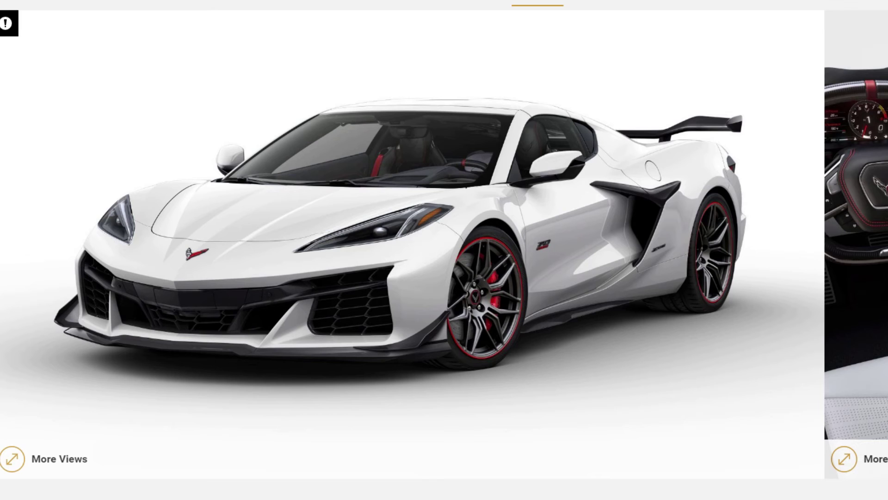
{"action": "scroll", "coordinate": [444, 250], "scroll_direction": "down", "scroll_amount": 2}
{"action": "scroll", "coordinate": [444, 250], "scroll_direction": "up", "scroll_amount": 4}
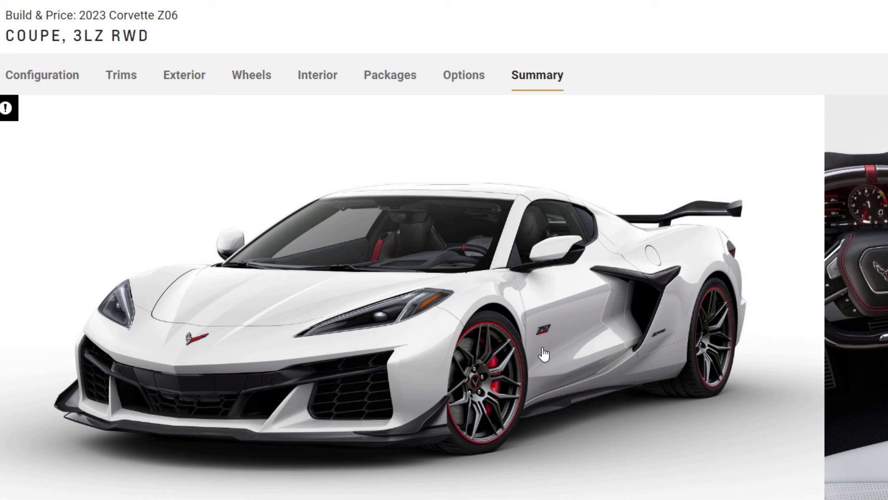
- Review the summary's selected equipment, packages and price breakdown, and highlight the Gas Guzzler Tax line
{"action": "scroll", "coordinate": [544, 354], "scroll_direction": "down", "scroll_amount": 10}
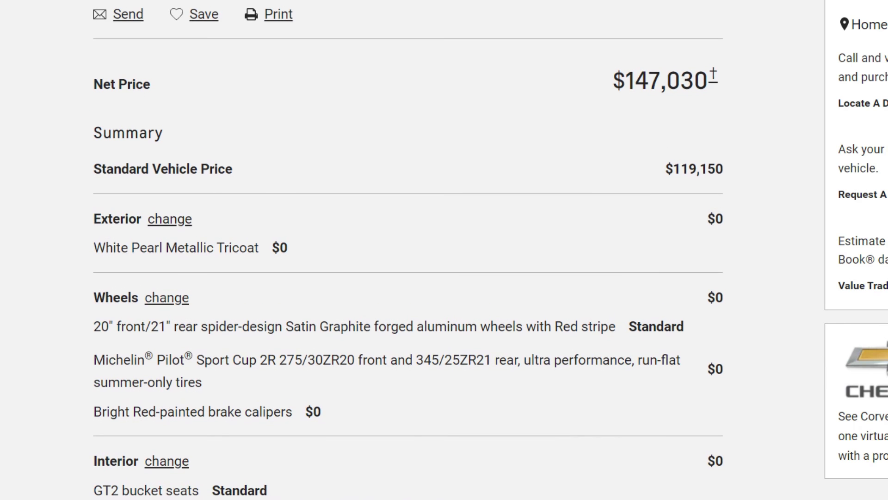
{"action": "scroll", "coordinate": [407, 250], "scroll_direction": "down", "scroll_amount": 18}
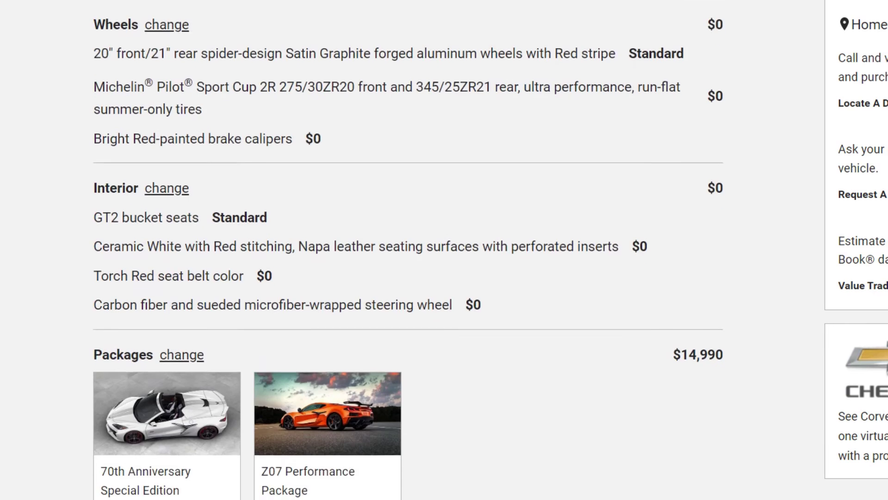
{"action": "scroll", "coordinate": [407, 250], "scroll_direction": "down", "scroll_amount": 6}
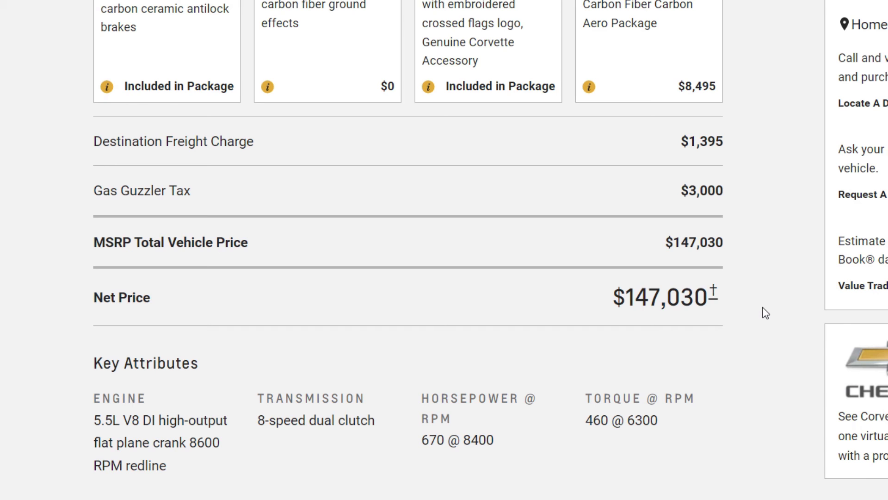
{"action": "left_click_drag", "start_coordinate": [752, 193], "coordinate": [81, 194]}
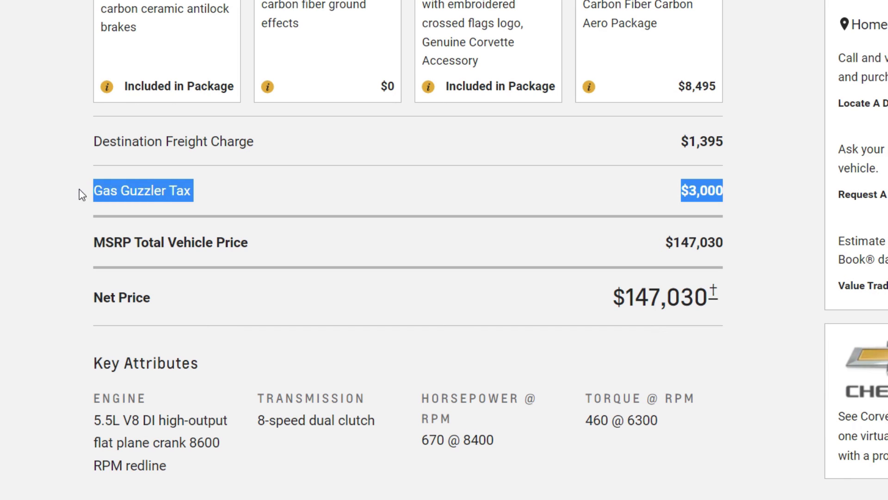